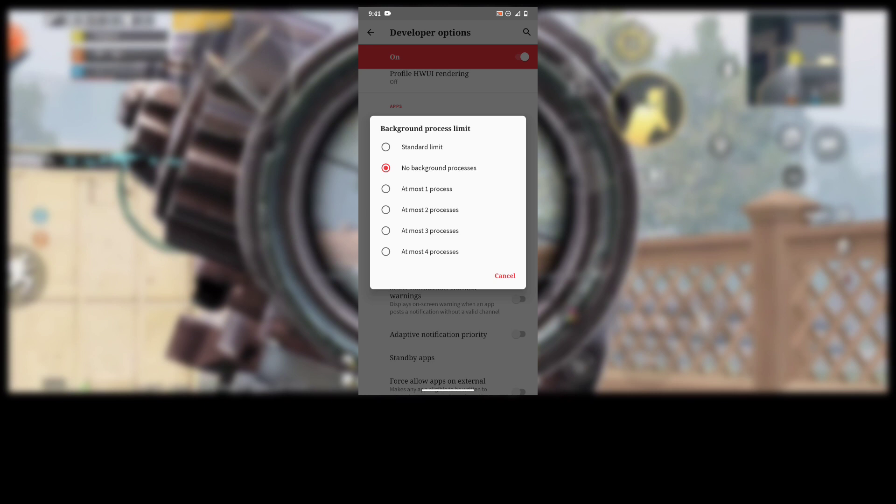
Set Developer options' Background process limit to 'At most 2 processes'.
{"action": "left_click", "coordinate": [430, 210]}
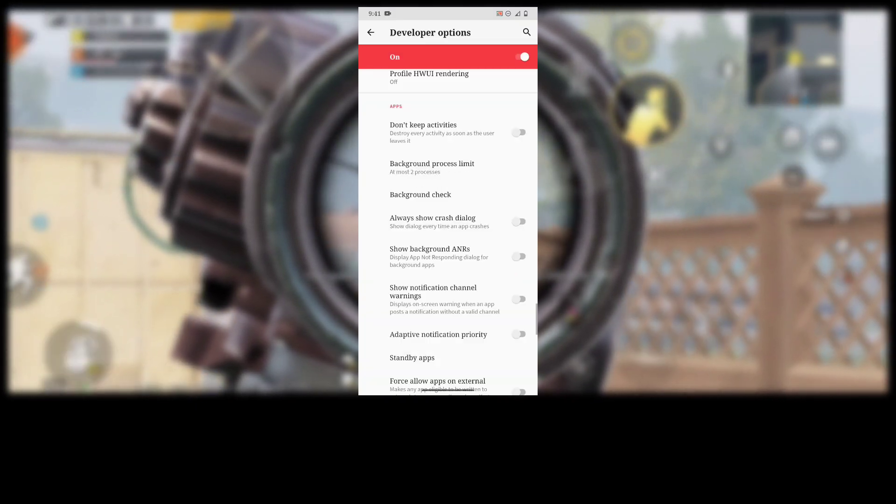